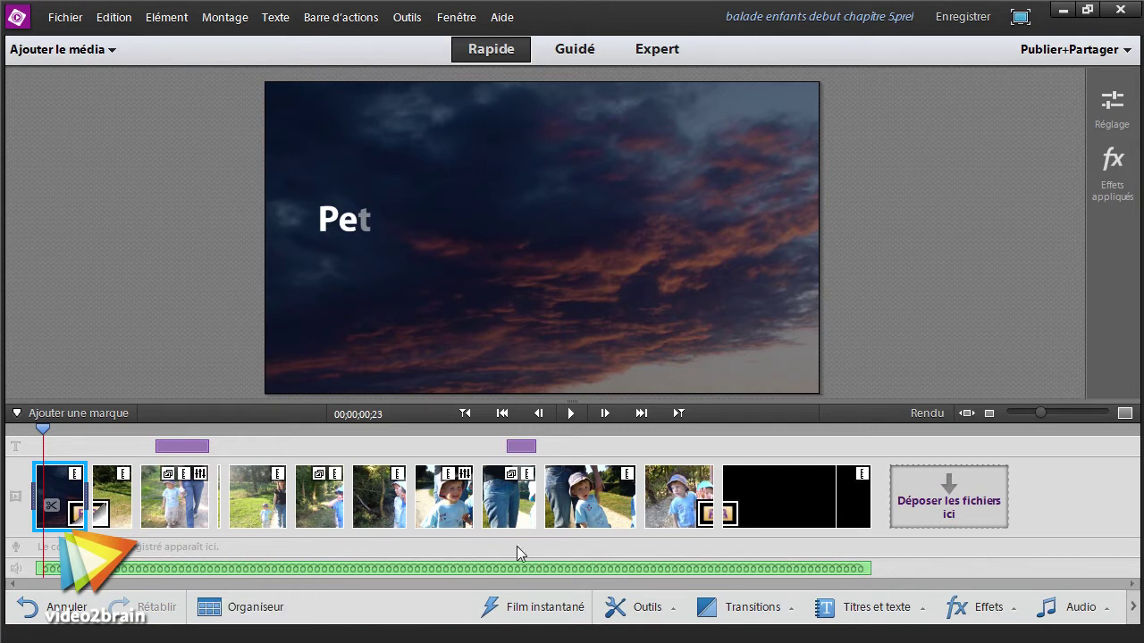
# Step: Open Smart Mix from the Outils menu to show the Options de mixage dialog
pyautogui.click(647, 607)
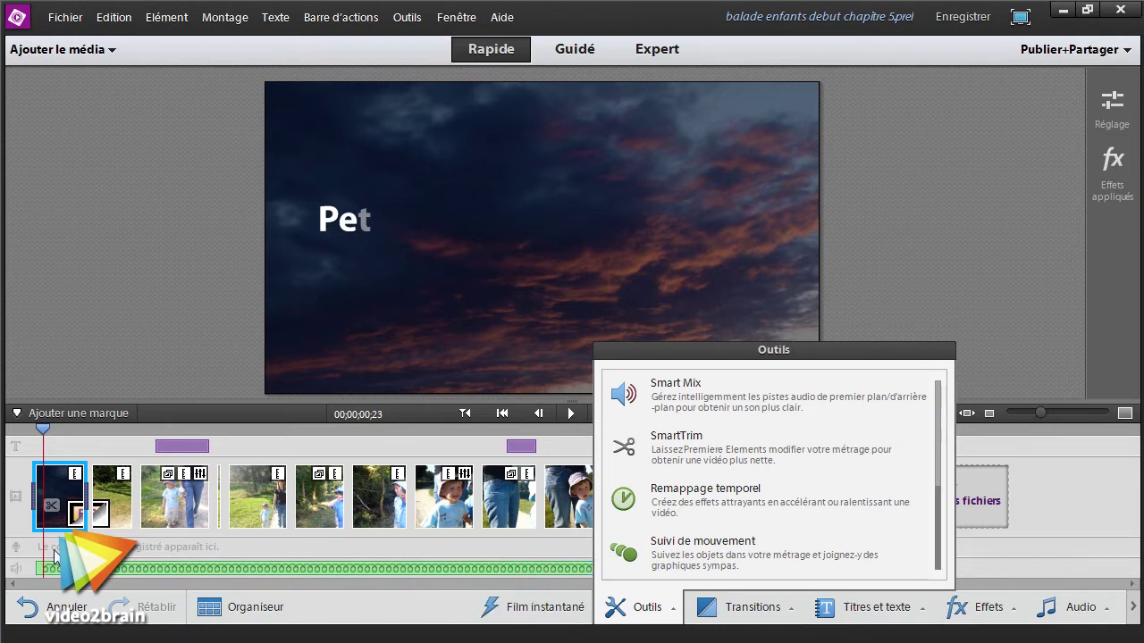
pyautogui.click(668, 398)
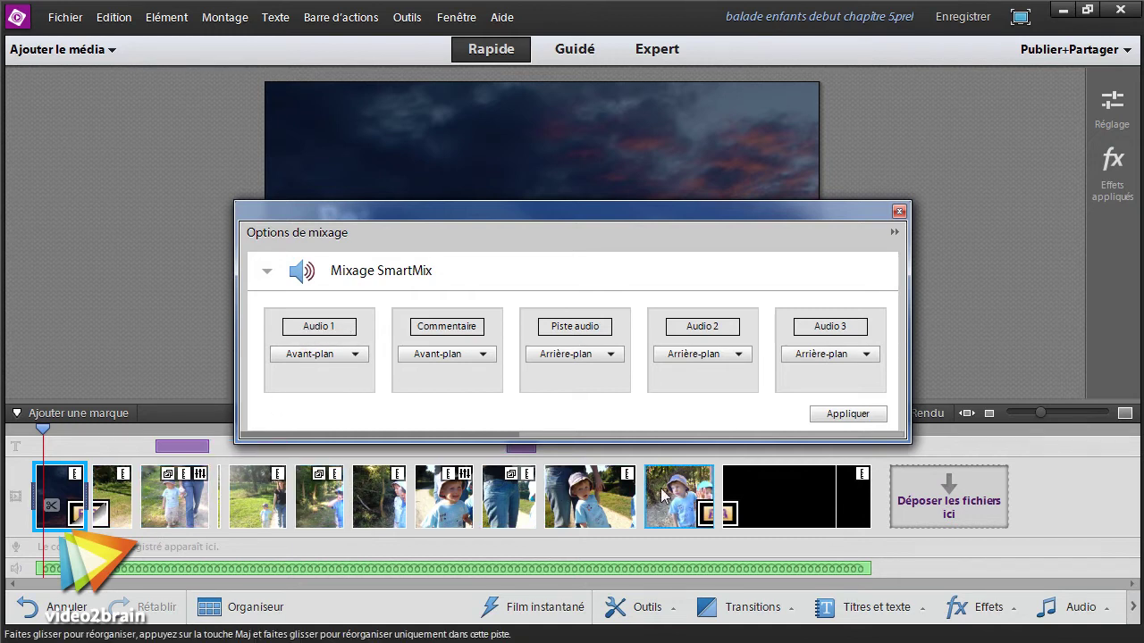
# Step: Apply SmartMix with Audio 1 as Avant-plan and the soundtrack as Arrière-plan
pyautogui.moveTo(662, 497)
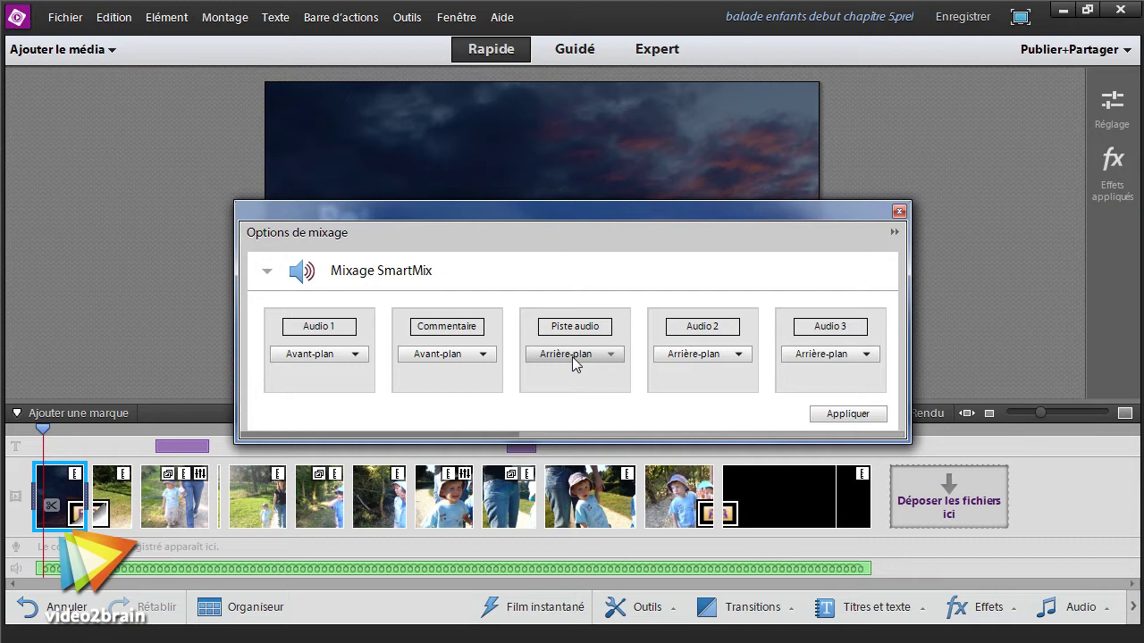
pyautogui.click(353, 355)
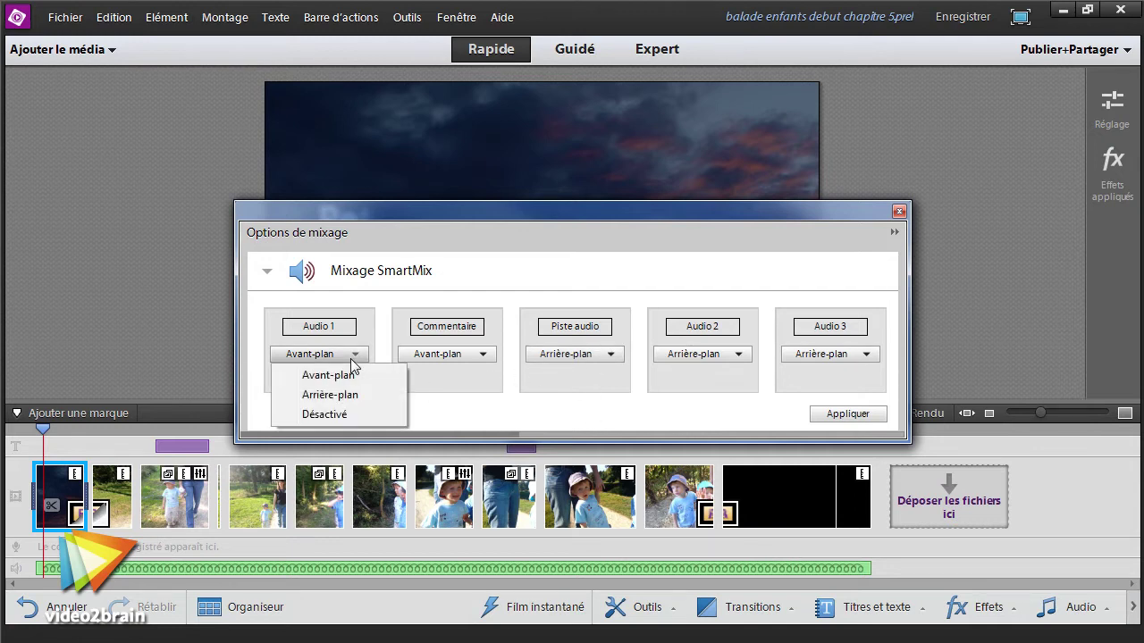
pyautogui.click(503, 398)
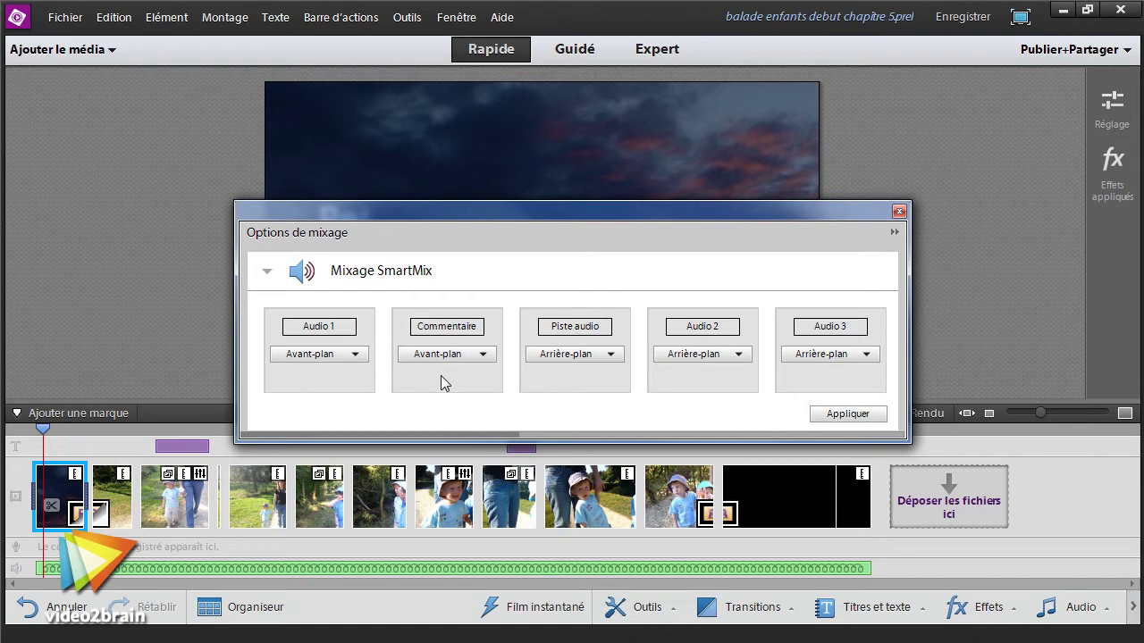
pyautogui.click(607, 355)
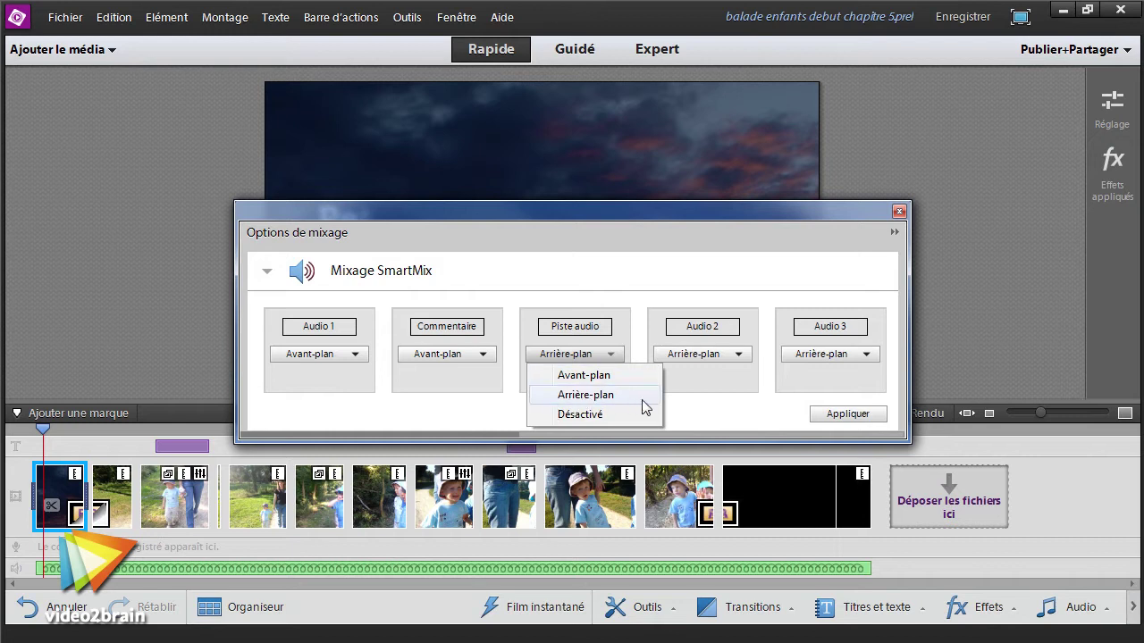
pyautogui.click(702, 408)
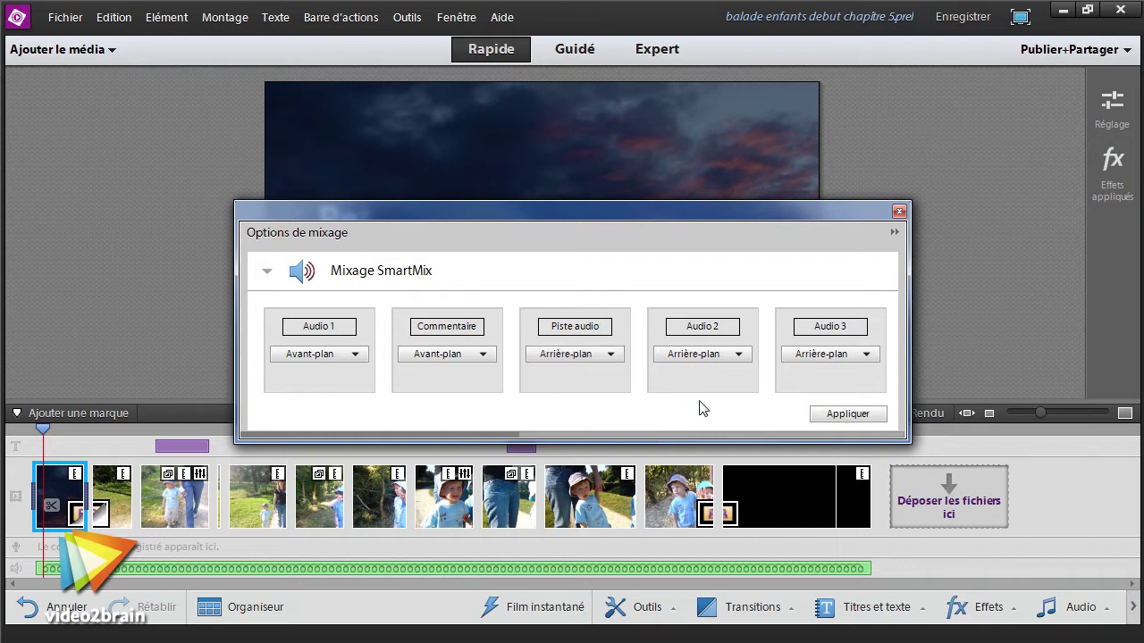
pyautogui.click(863, 416)
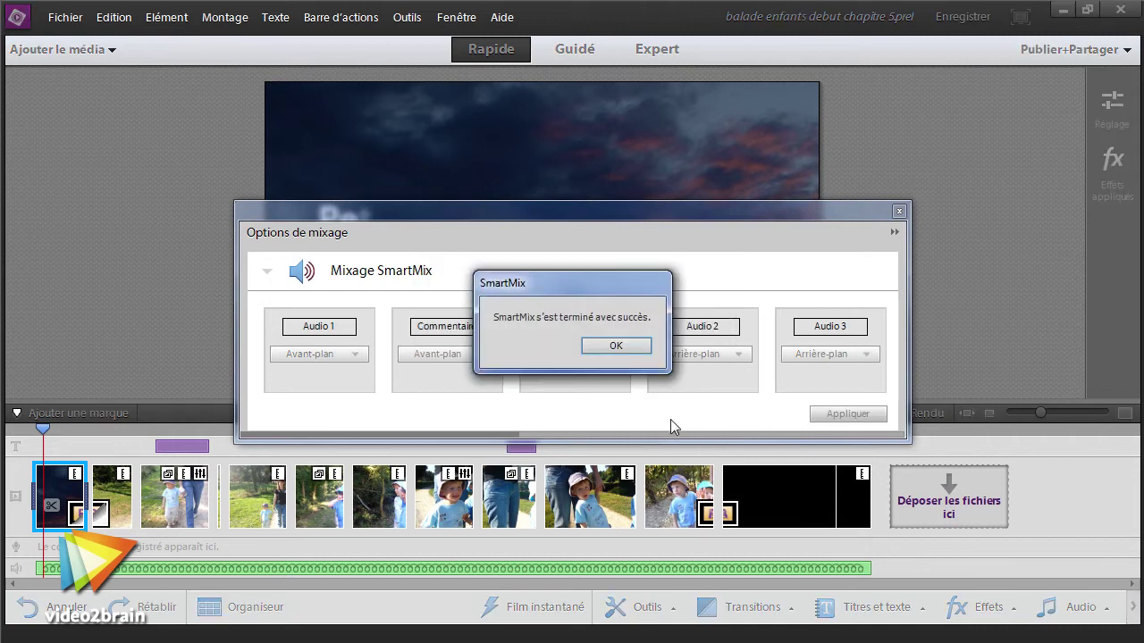
# Step: Dismiss the SmartMix confirmation, then play the movie and pause at 00;00;22;03
pyautogui.click(617, 346)
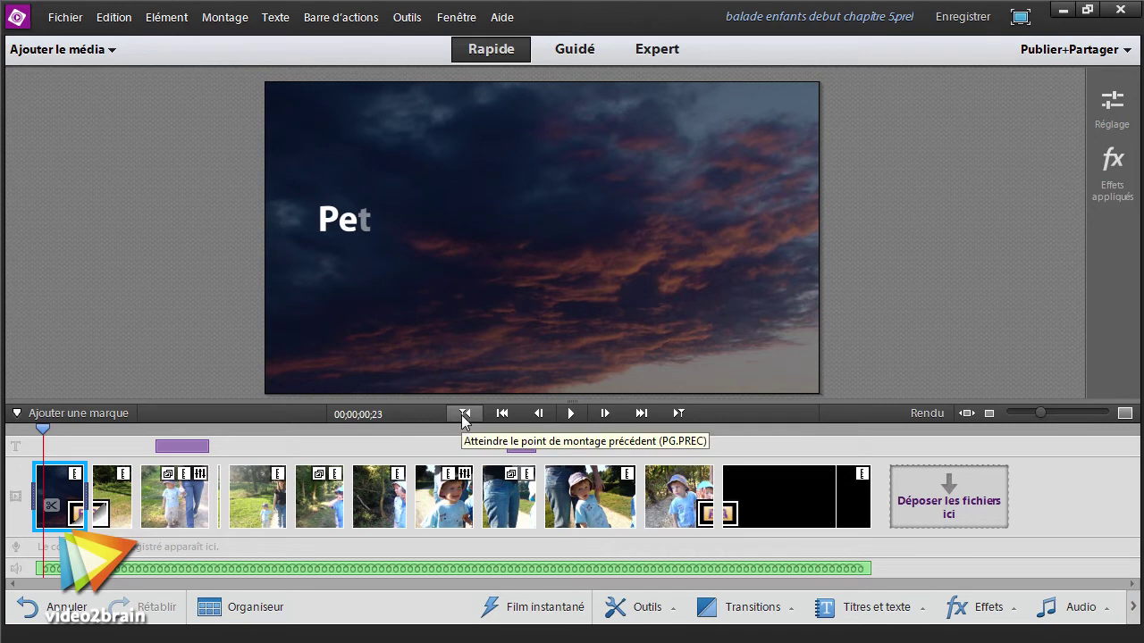
pyautogui.click(577, 420)
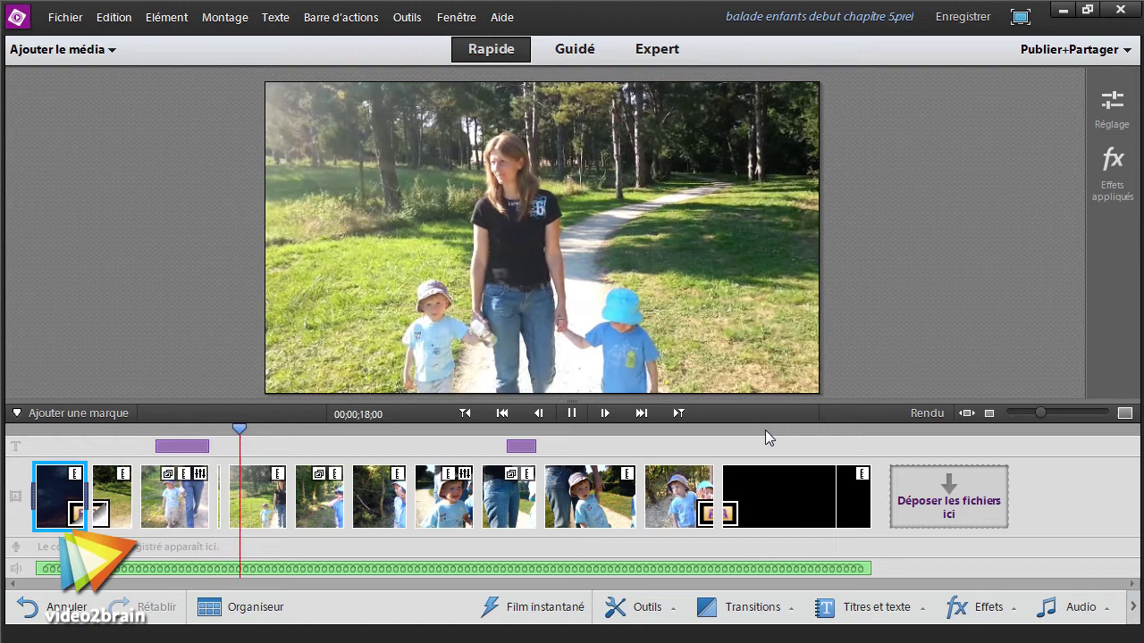
pyautogui.click(573, 414)
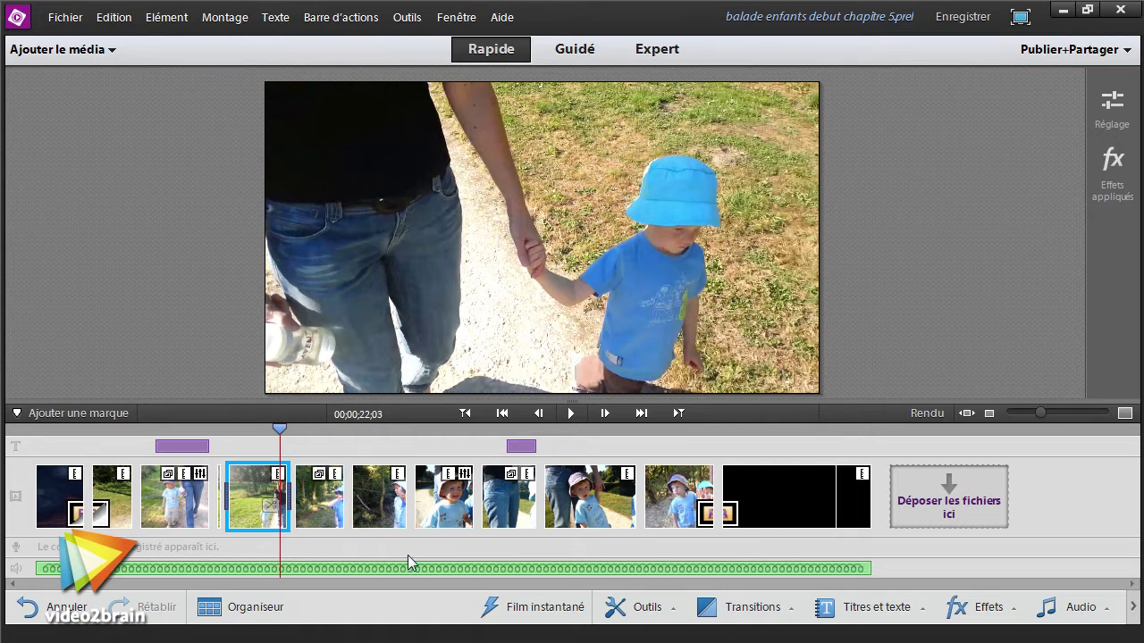
pyautogui.click(668, 52)
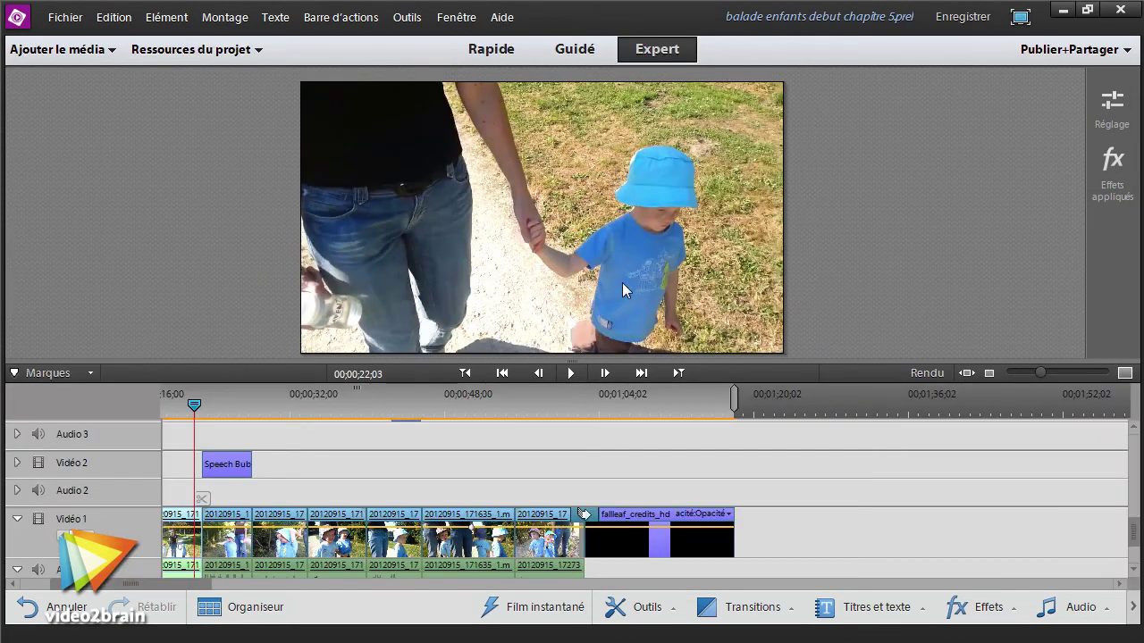
pyautogui.moveTo(1132, 531); pyautogui.dragTo(1133, 563)
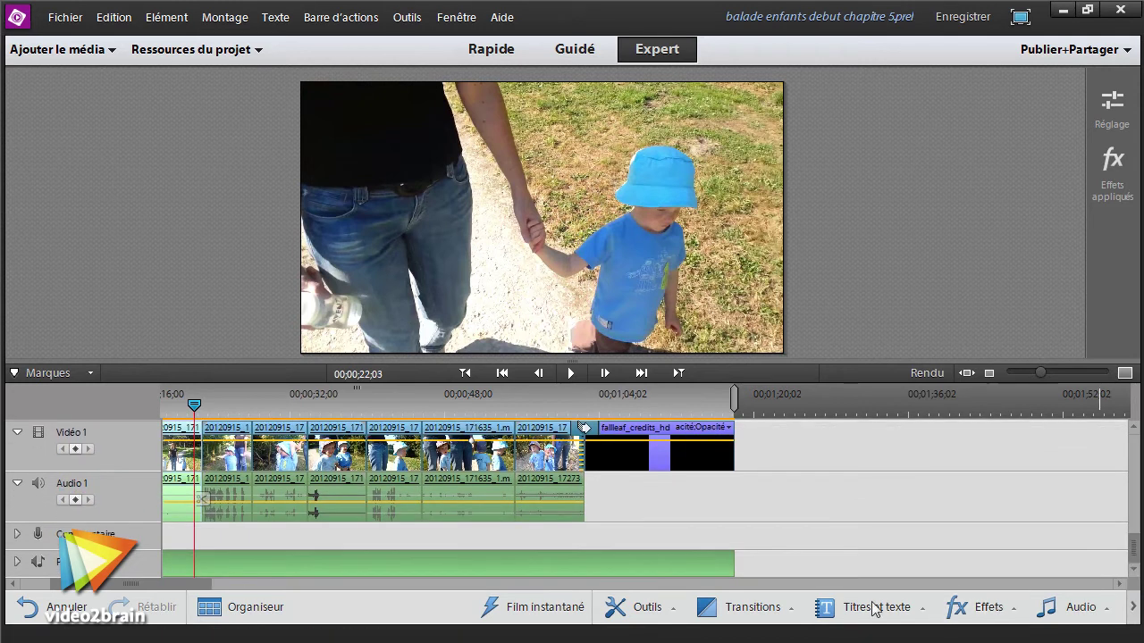
pyautogui.click(16, 562)
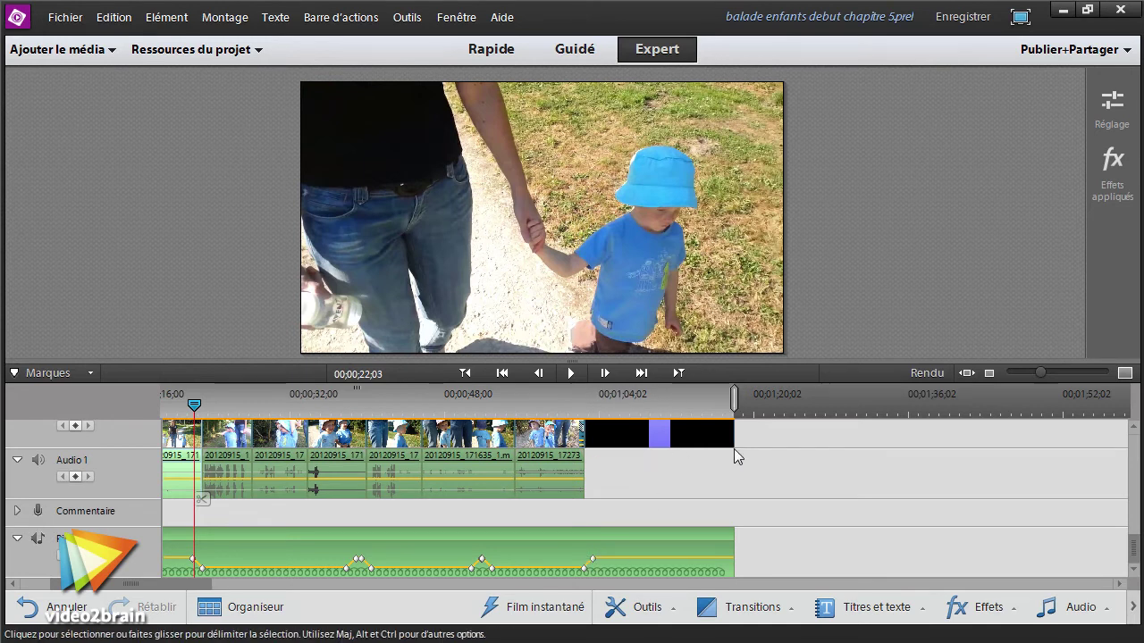
# Step: Return to quick editing and play on, pausing at 00;01;11;13 on the closing credits
pyautogui.click(495, 47)
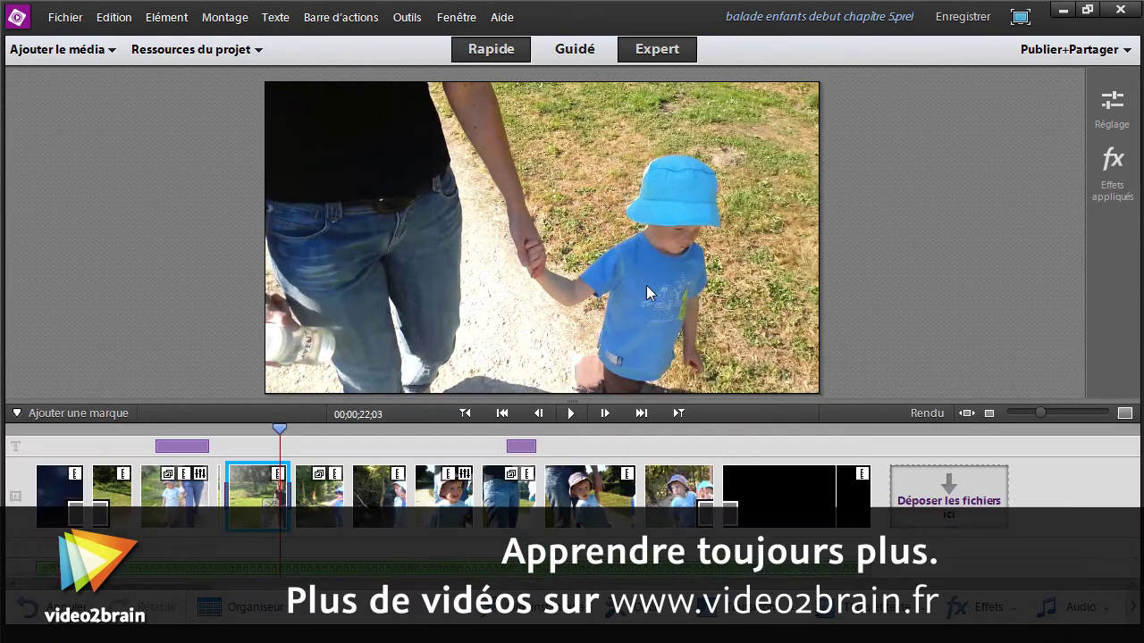
pyautogui.click(573, 415)
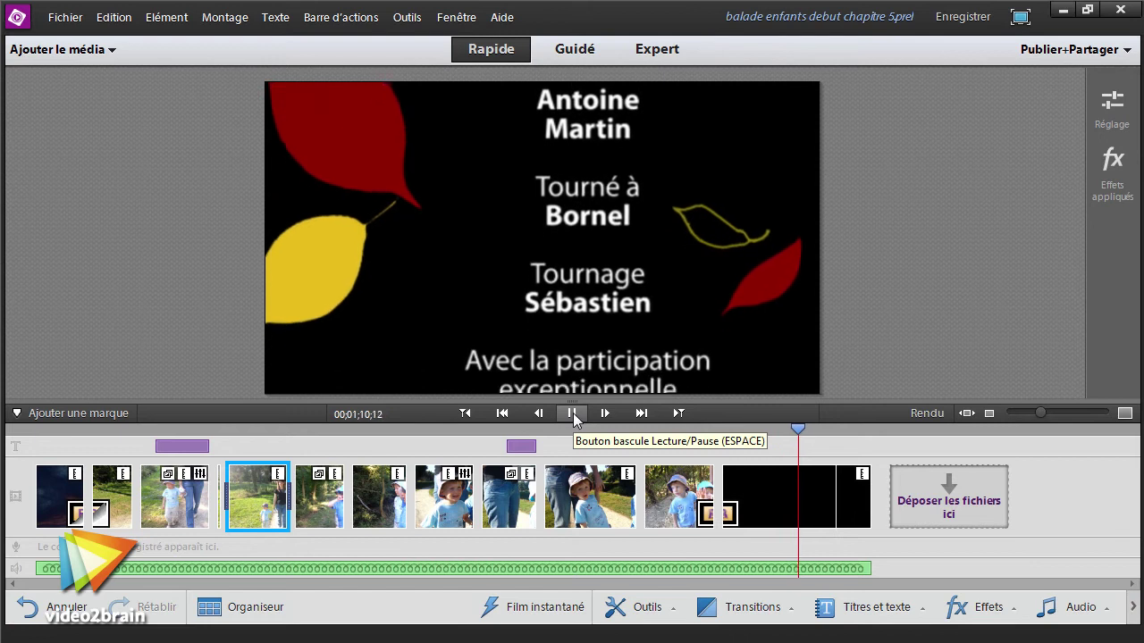
pyautogui.click(573, 413)
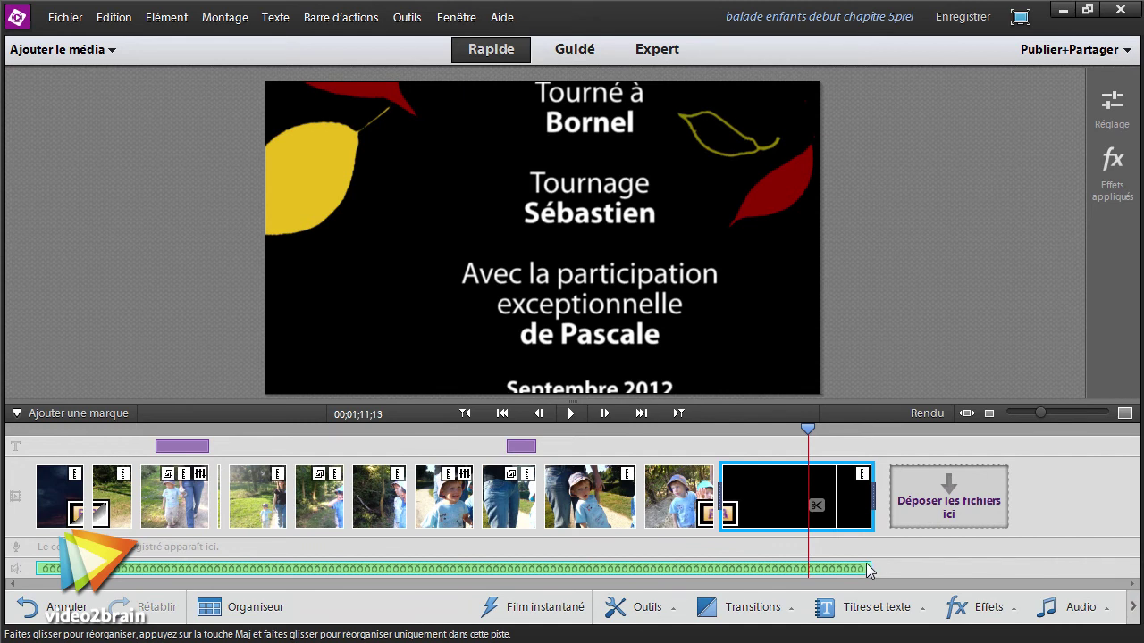
pyautogui.click(641, 607)
pyautogui.scroll(-1, 742, 455)
pyautogui.scroll(-1, 753, 480)
pyautogui.scroll(-1, 753, 480)
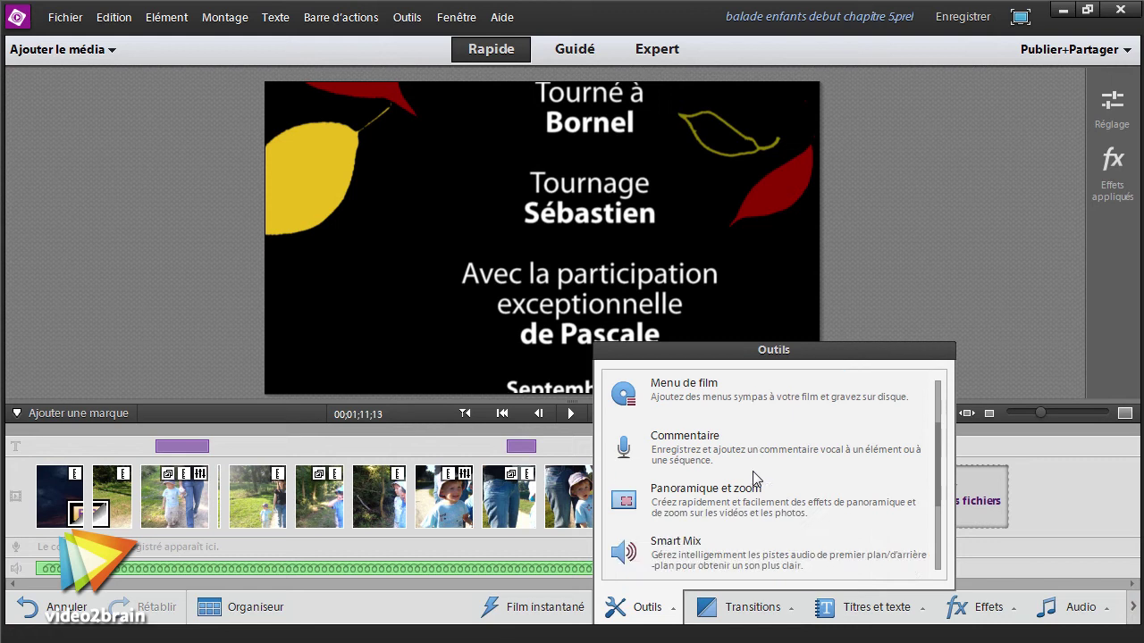
pyautogui.click(681, 559)
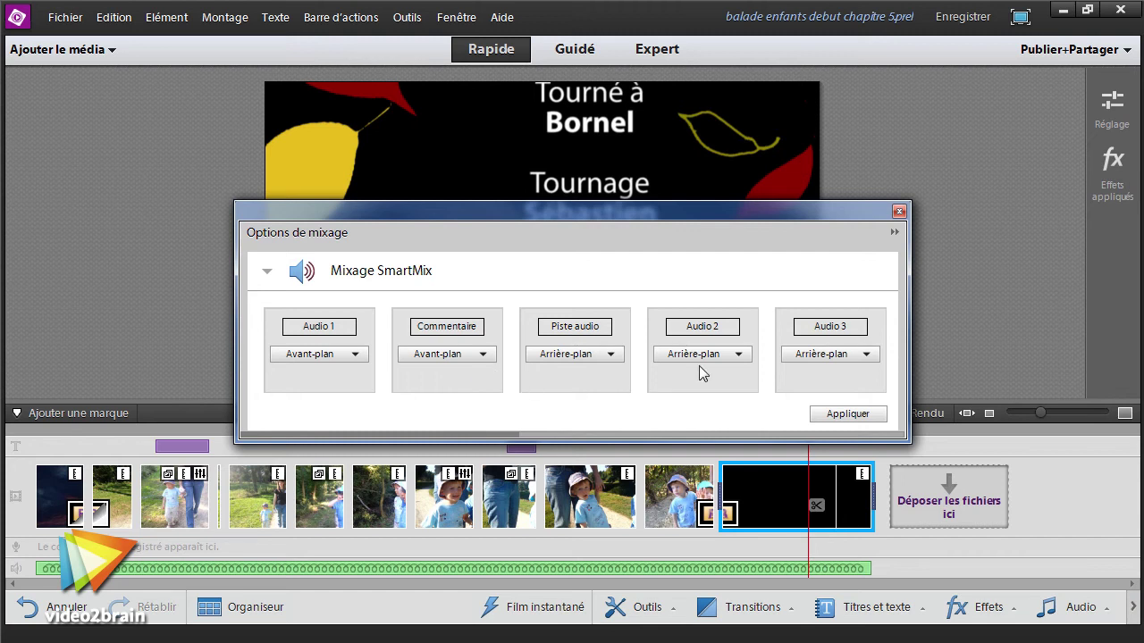
pyautogui.click(899, 211)
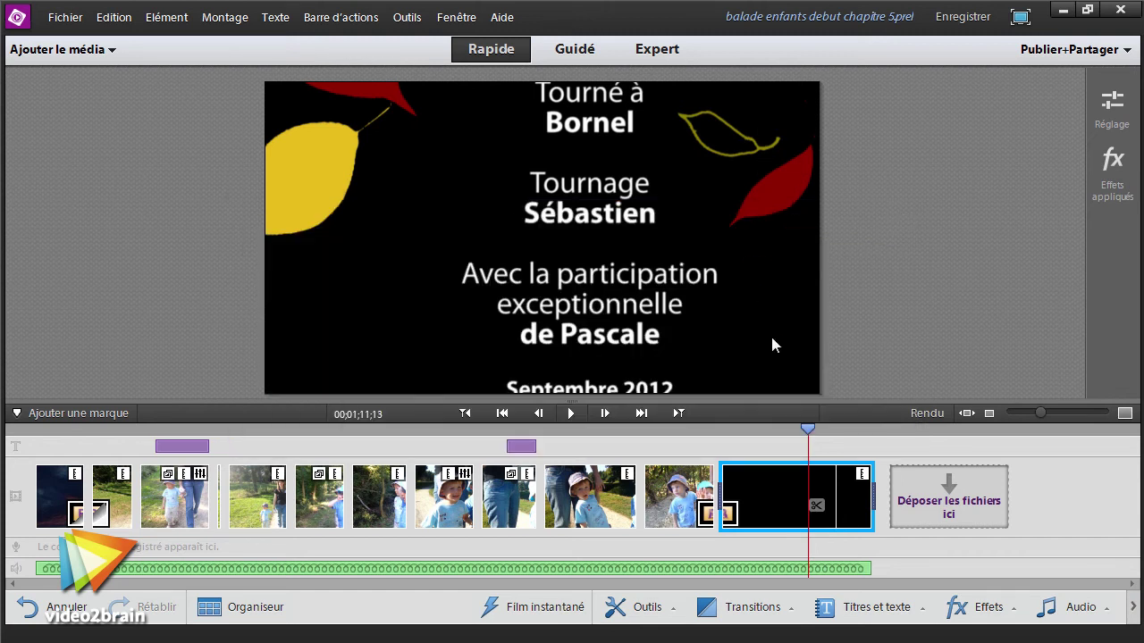